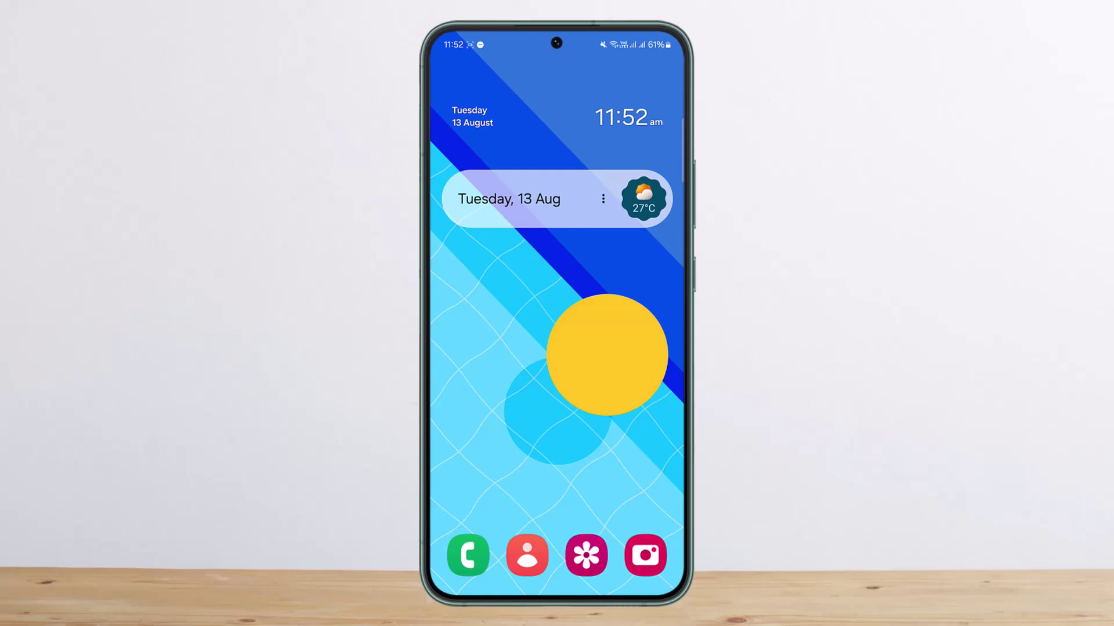
Launch Chrome from the app drawer and browse to mojang.com.
{"action": "left_click_drag", "start_coordinate": [557, 452], "coordinate": [557, 218]}
{"action": "left_click", "coordinate": [586, 309]}
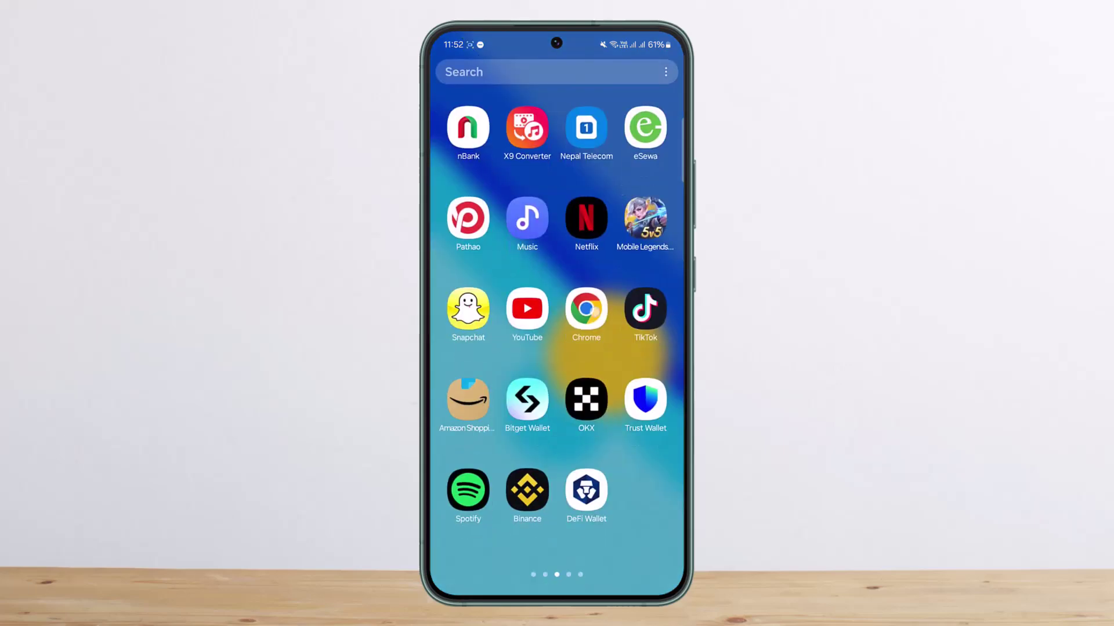
{"action": "left_click", "coordinate": [530, 152]}
{"action": "type", "text": "mojang"}
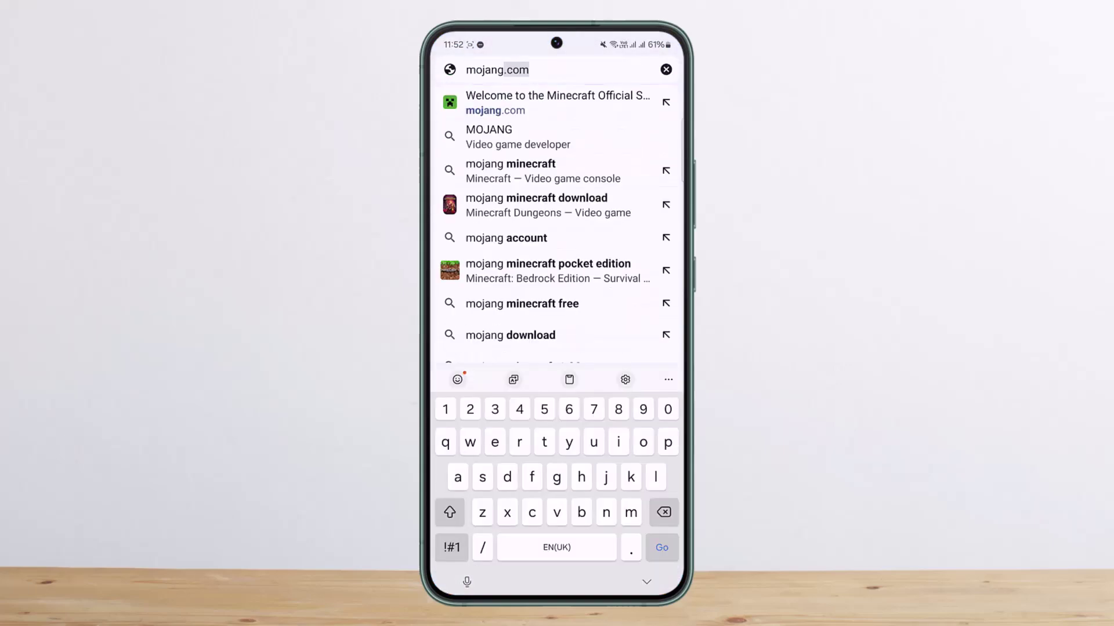
{"action": "key", "text": "Return"}
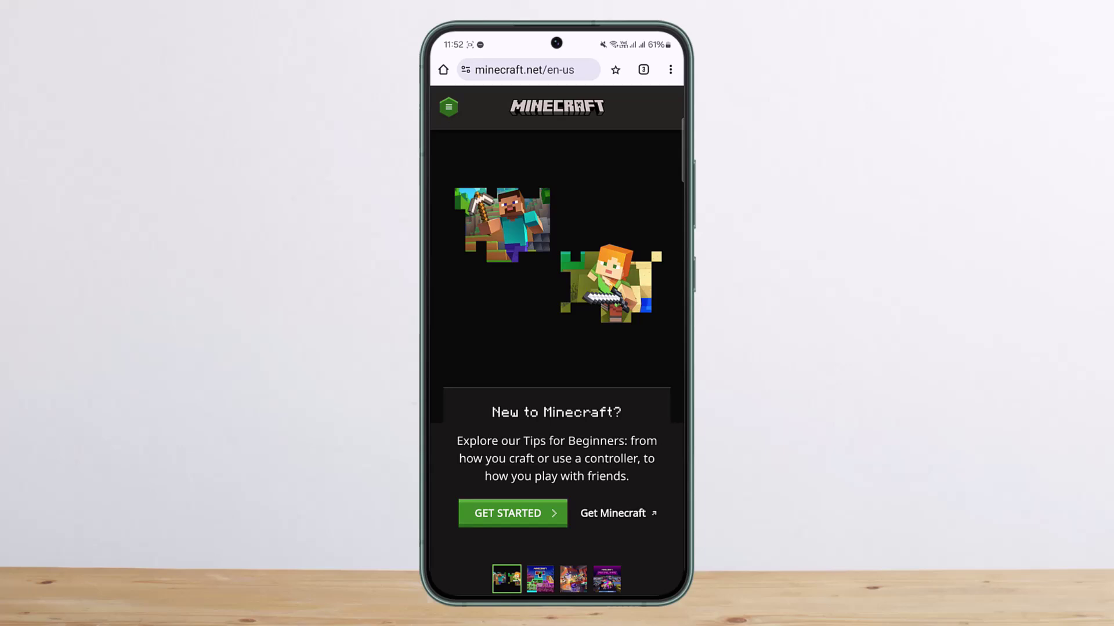
Sign in to Minecraft.net through the site menu's Sign In option, then recheck the menu.
{"action": "left_click", "coordinate": [447, 107]}
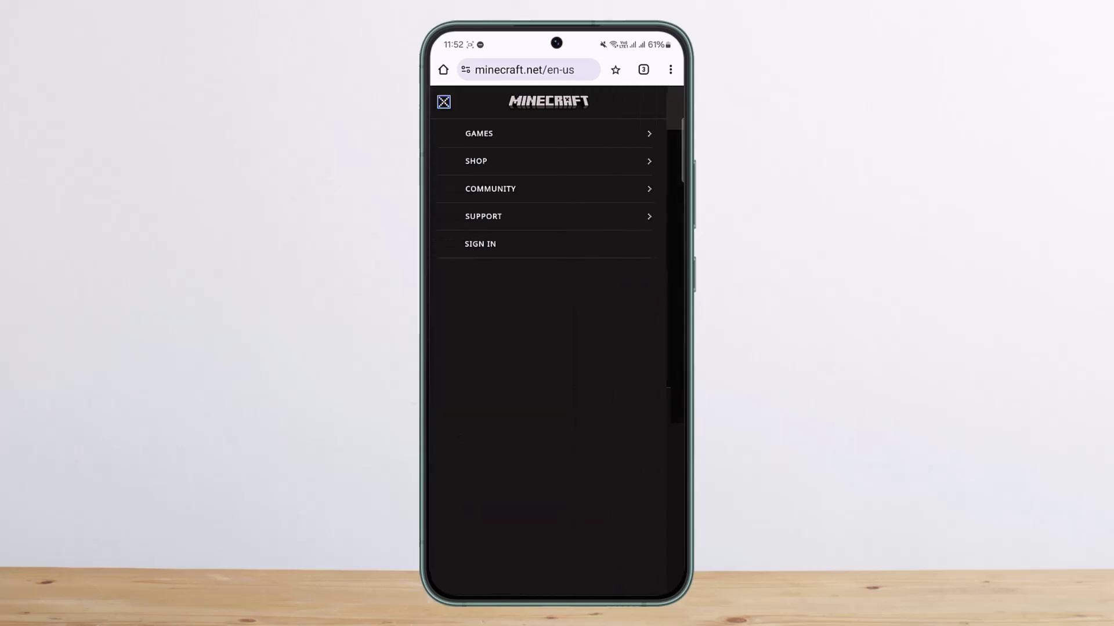
{"action": "left_click", "coordinate": [480, 244]}
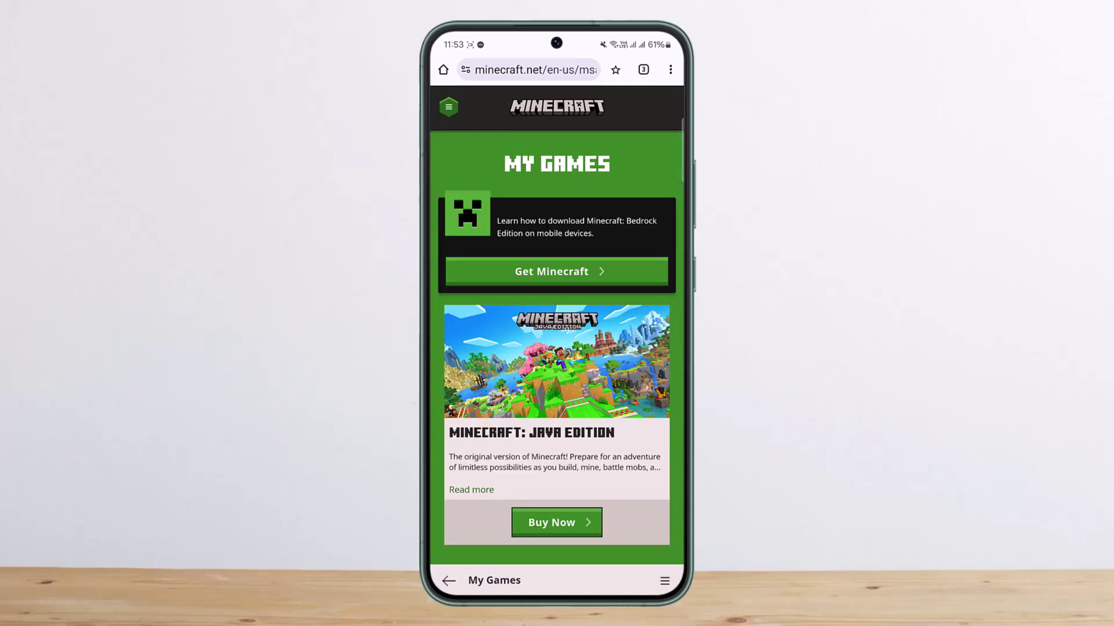
{"action": "left_click", "coordinate": [449, 106]}
{"action": "left_click", "coordinate": [441, 103]}
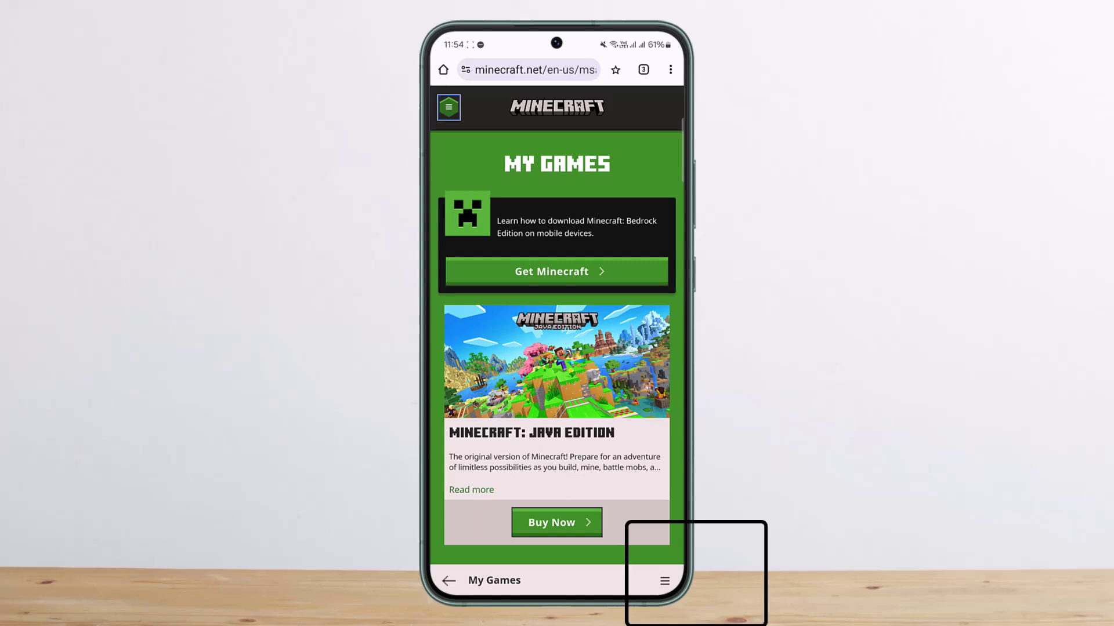
Go to the My Account page from the Minecraft.net account menu.
{"action": "left_click", "coordinate": [664, 580]}
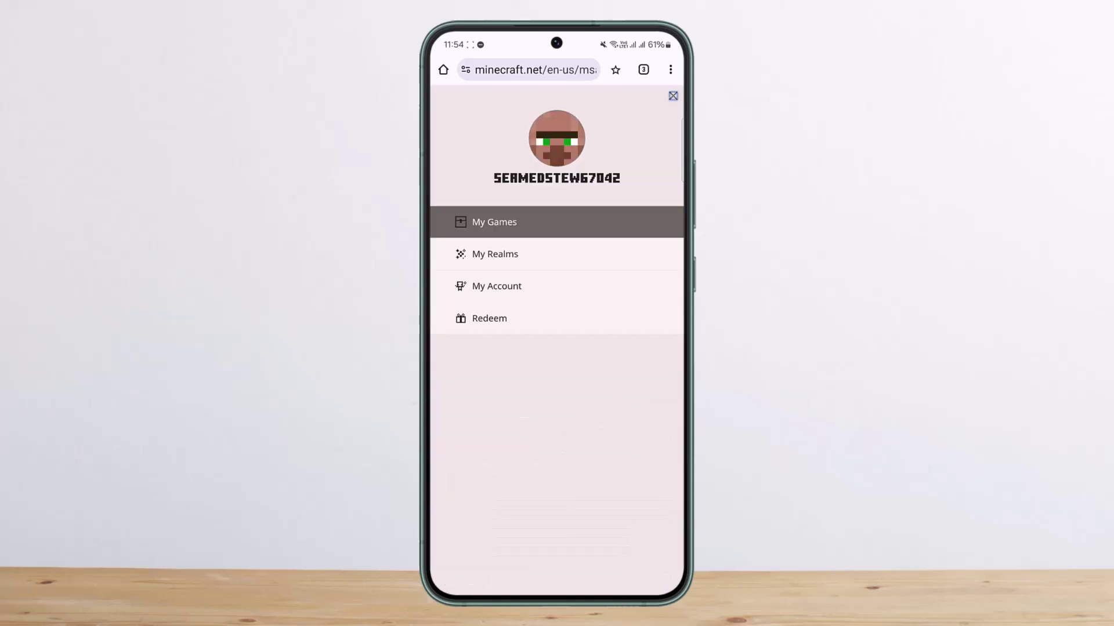
{"action": "left_click", "coordinate": [579, 286]}
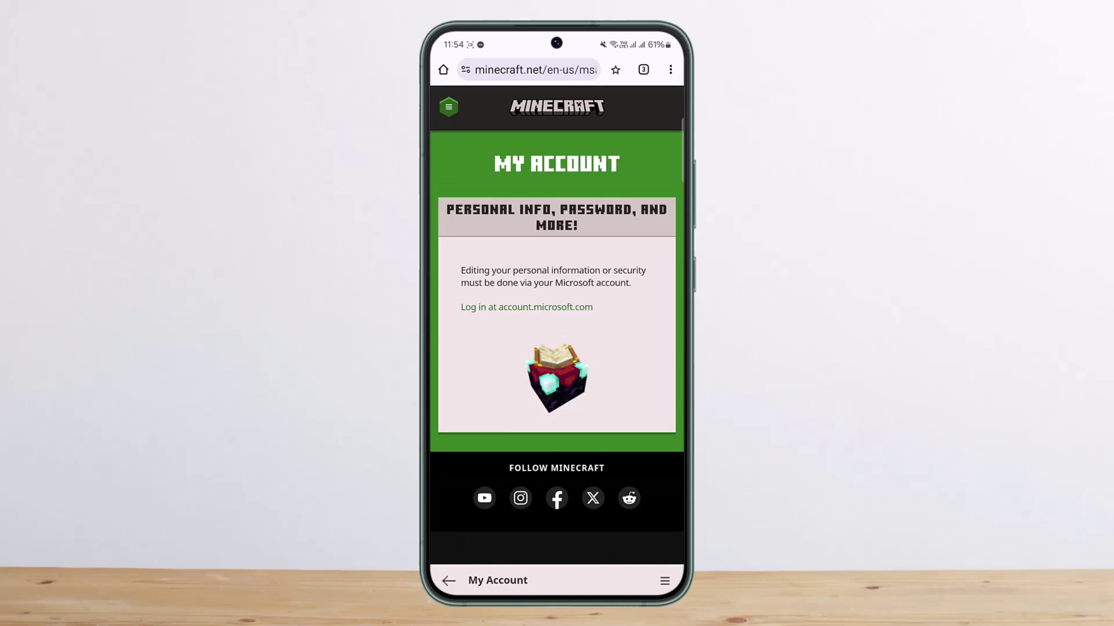
{"action": "scroll", "coordinate": [556, 330], "scroll_direction": "up", "scroll_amount": 3}
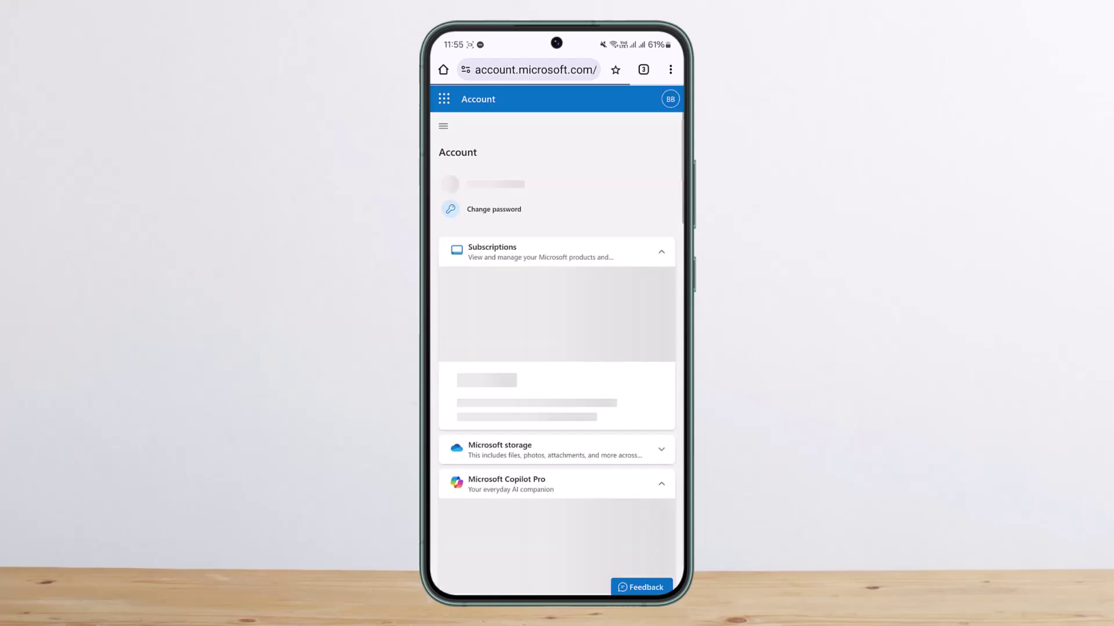
Open the BB account's Your info page and follow its Close account link.
{"action": "left_click", "coordinate": [670, 99]}
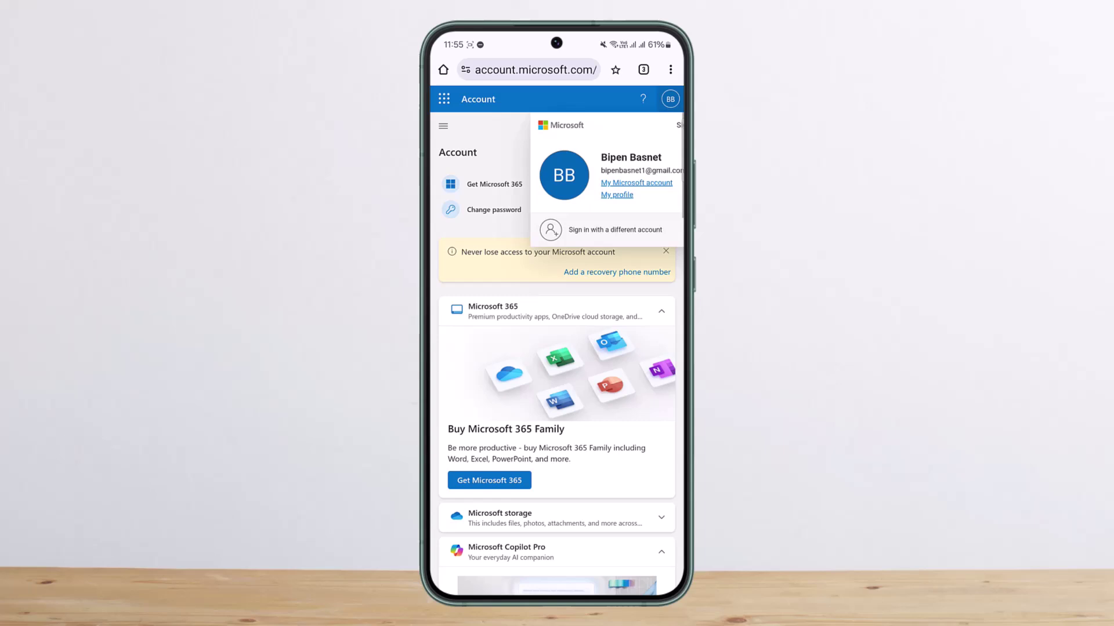
{"action": "left_click", "coordinate": [619, 240]}
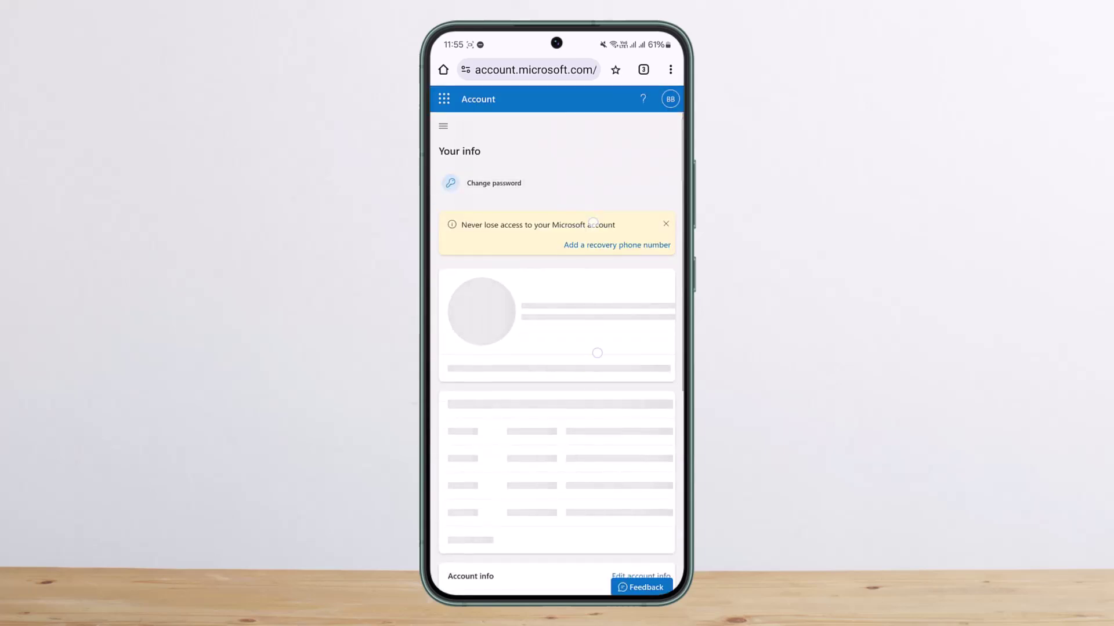
{"action": "scroll", "coordinate": [558, 366], "scroll_direction": "down", "scroll_amount": 5}
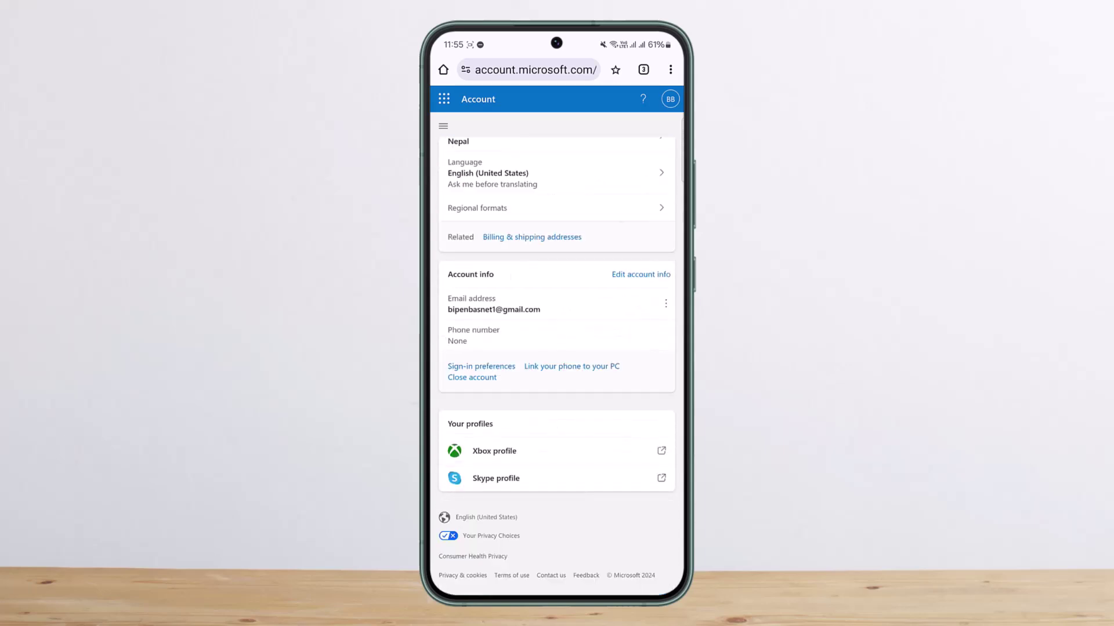
{"action": "scroll", "coordinate": [566, 317], "scroll_direction": "up", "scroll_amount": 3}
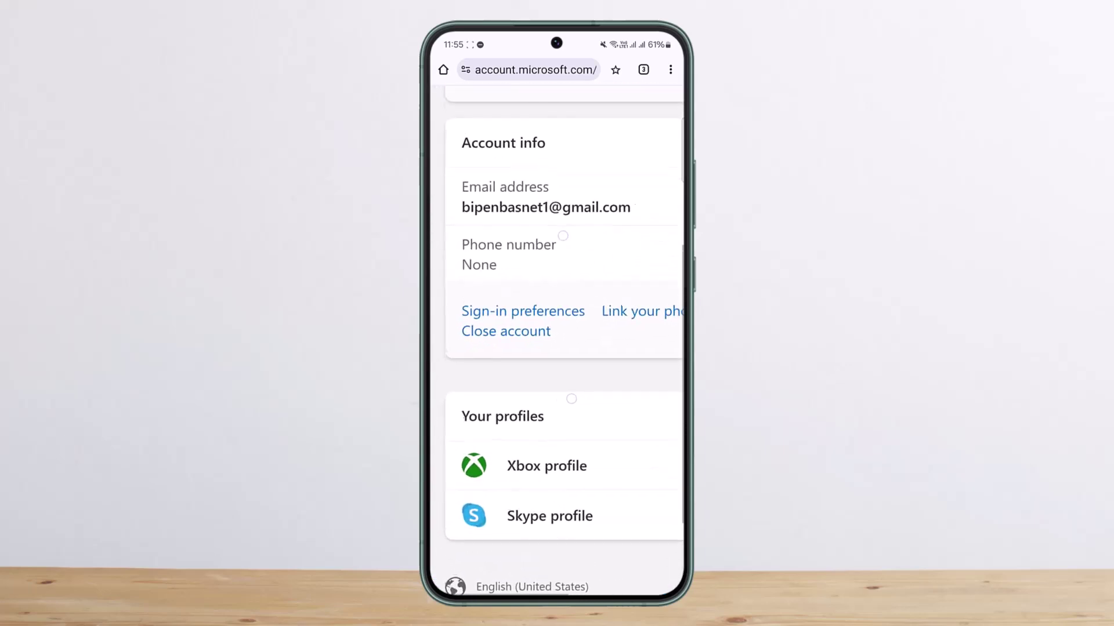
{"action": "left_click", "coordinate": [510, 323]}
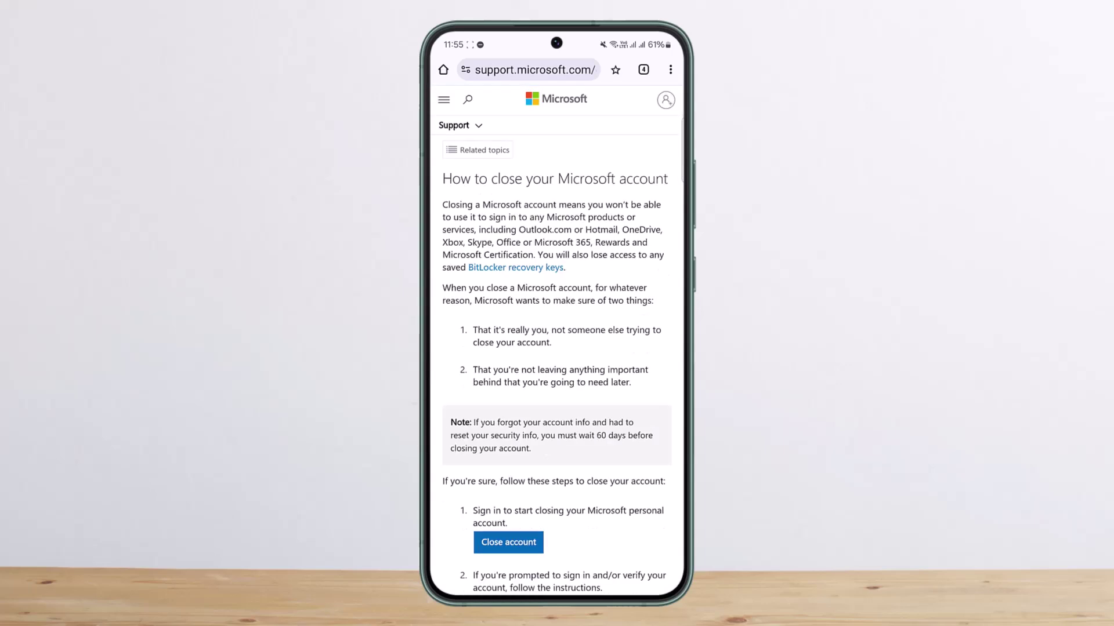
{"action": "scroll", "coordinate": [557, 348], "scroll_direction": "down", "scroll_amount": 3}
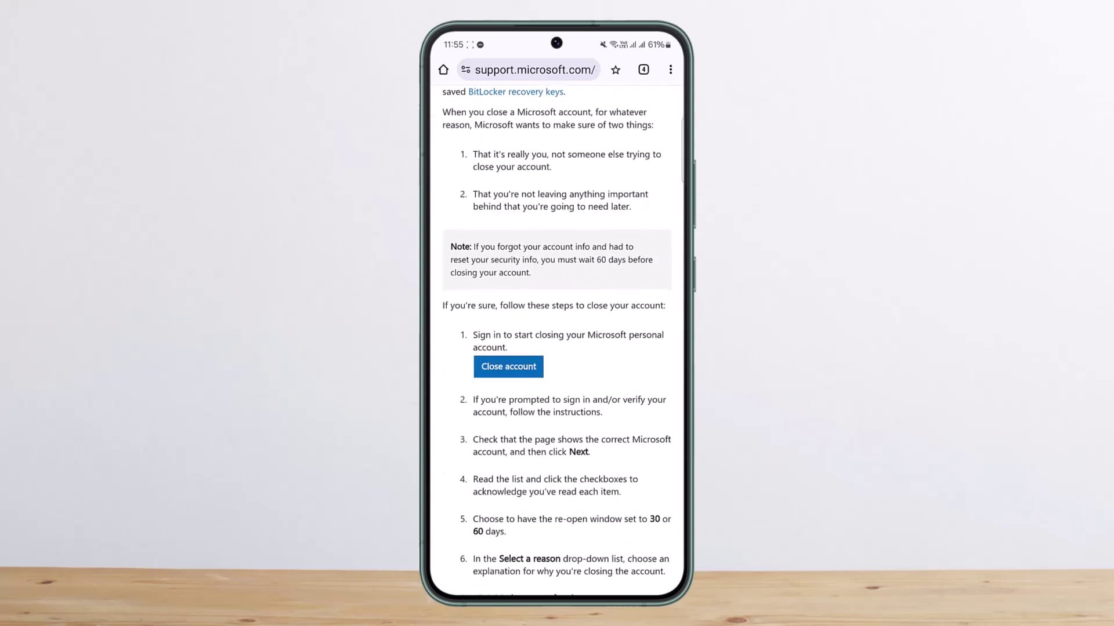
Start the closure with the support article's blue Close account button.
{"action": "left_click", "coordinate": [508, 366]}
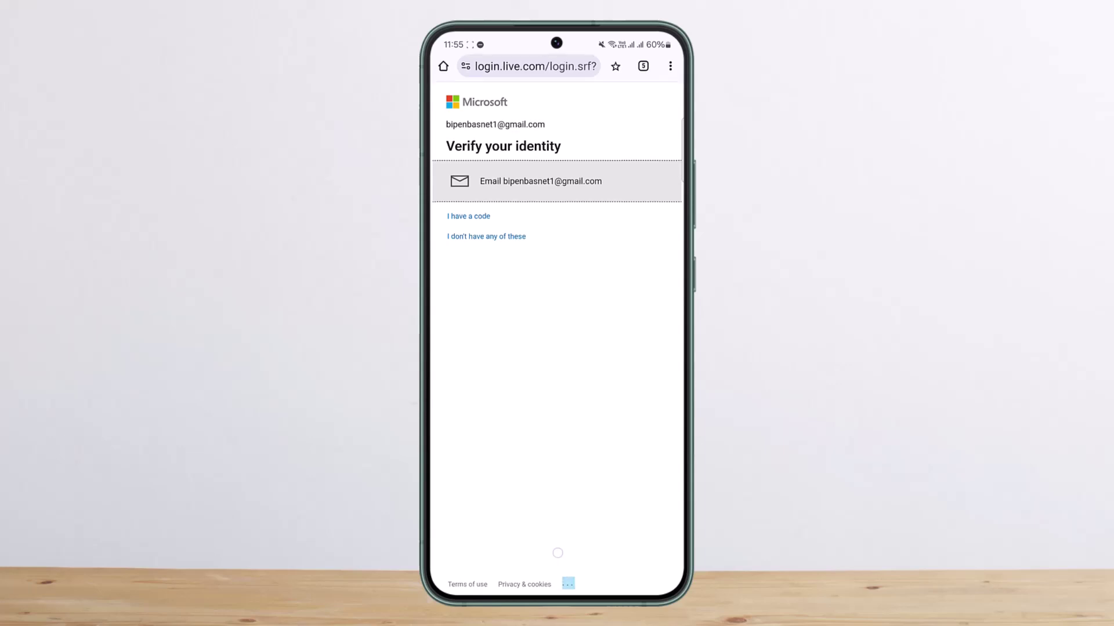
Swipe Chrome away in Recent apps to return to the Android home screen.
{"action": "left_click_drag", "start_coordinate": [557, 553], "coordinate": [565, 517]}
{"action": "left_click_drag", "start_coordinate": [557, 305], "coordinate": [557, 52]}
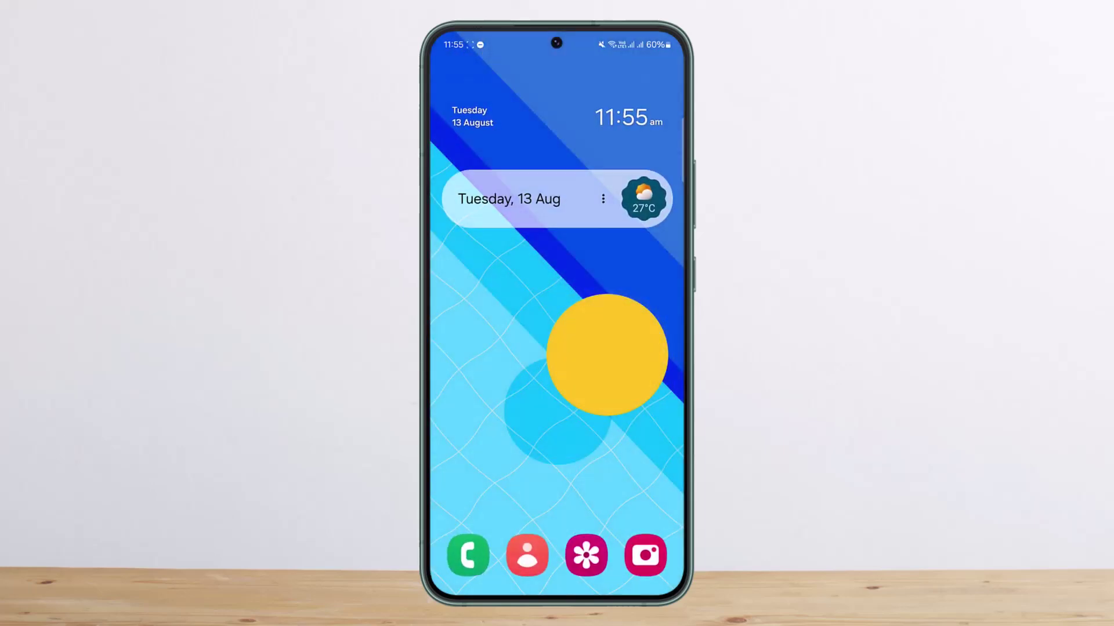